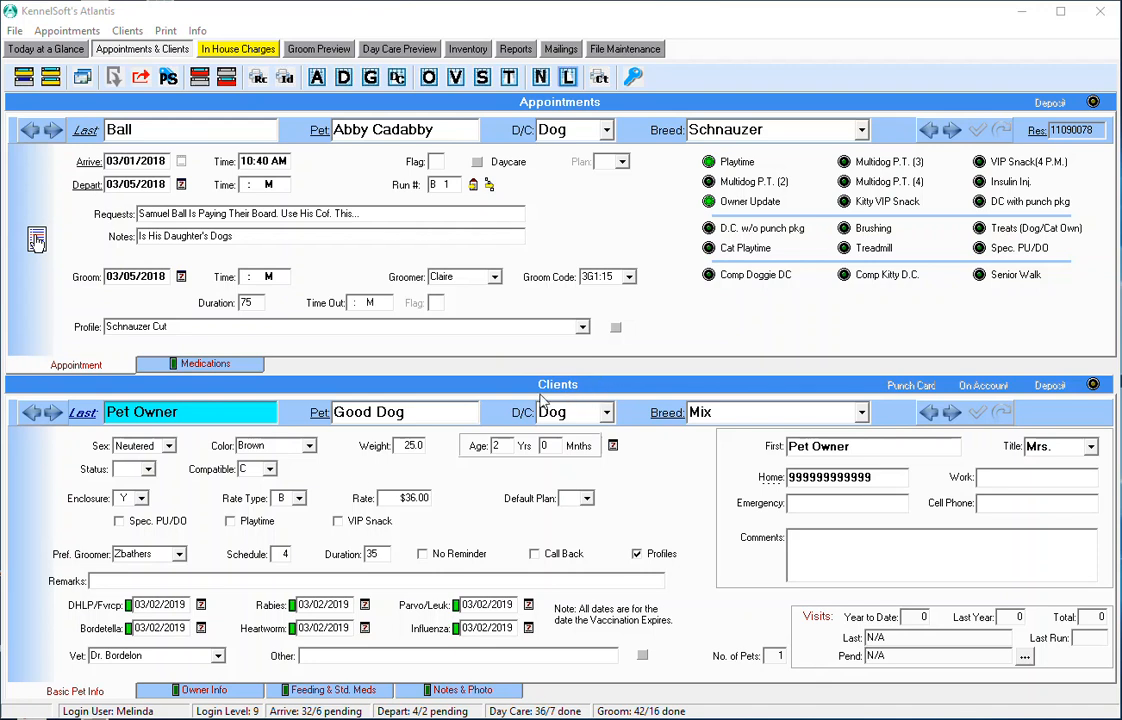
Look up the client record and start a new appointment for the existing client's dog, Good Dog.
right_click(337, 483)
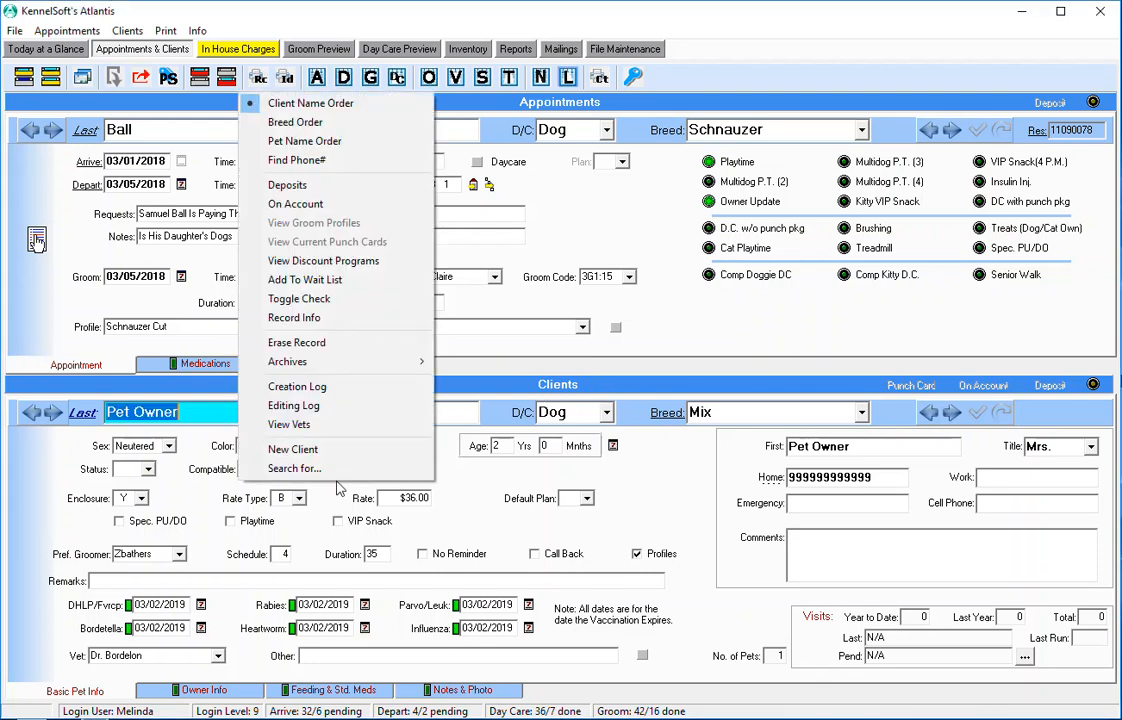
left_click(339, 469)
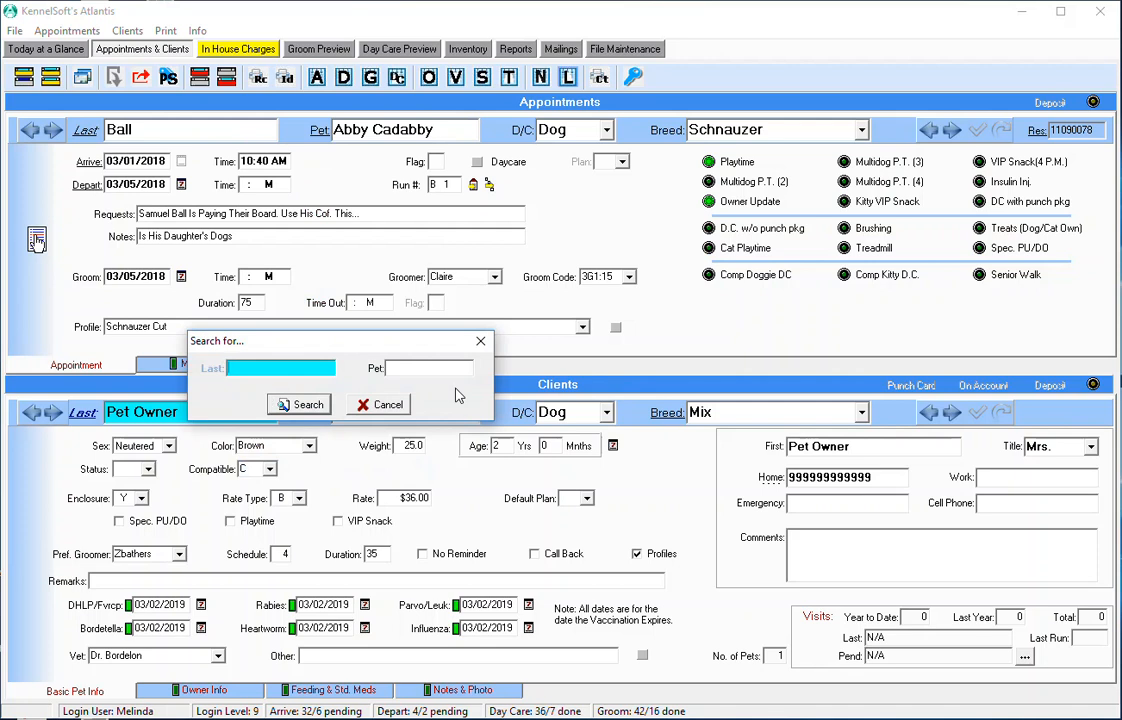
key("Return")
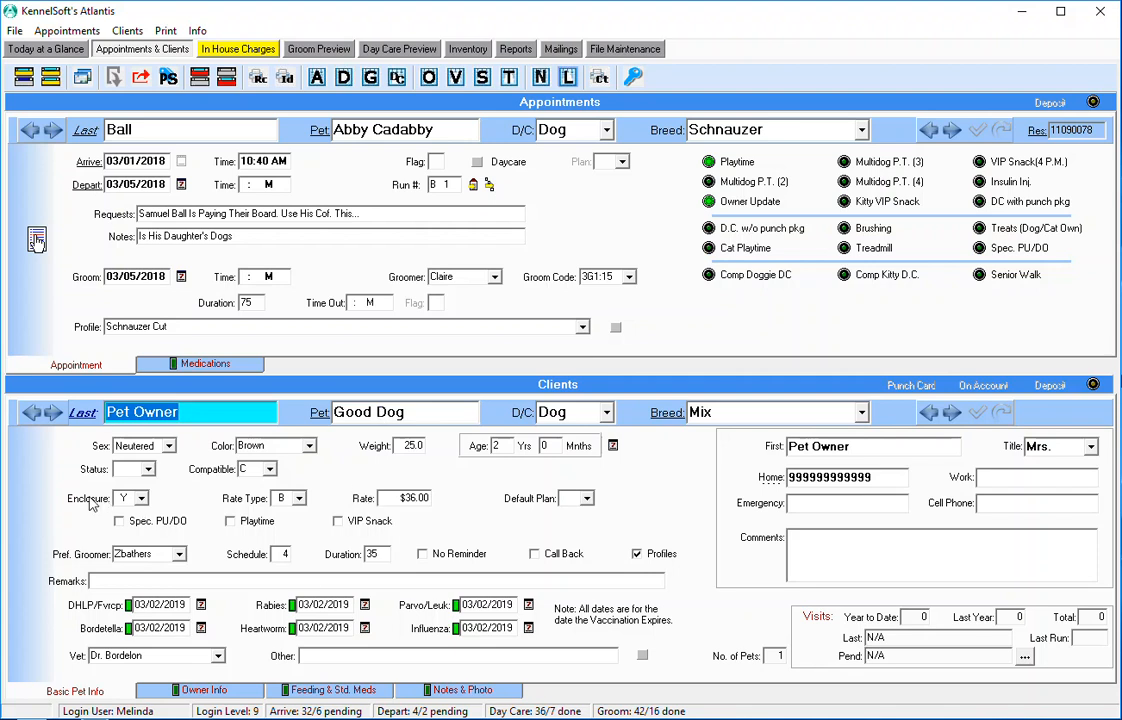
left_click(23, 80)
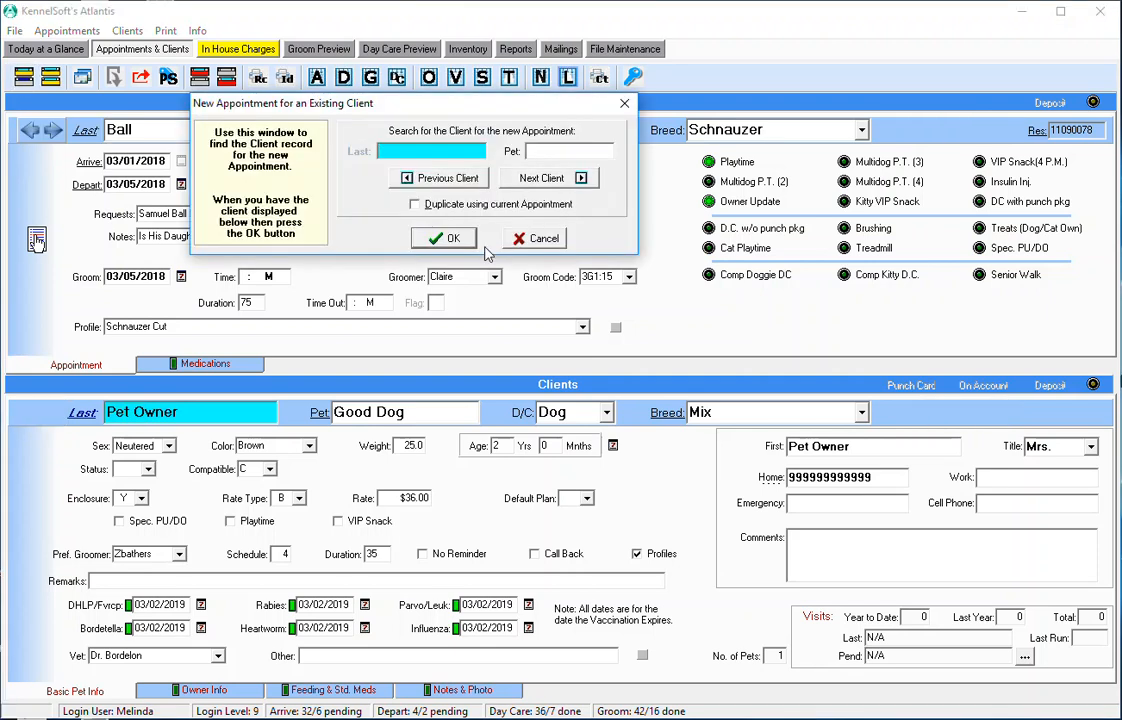
left_click(450, 239)
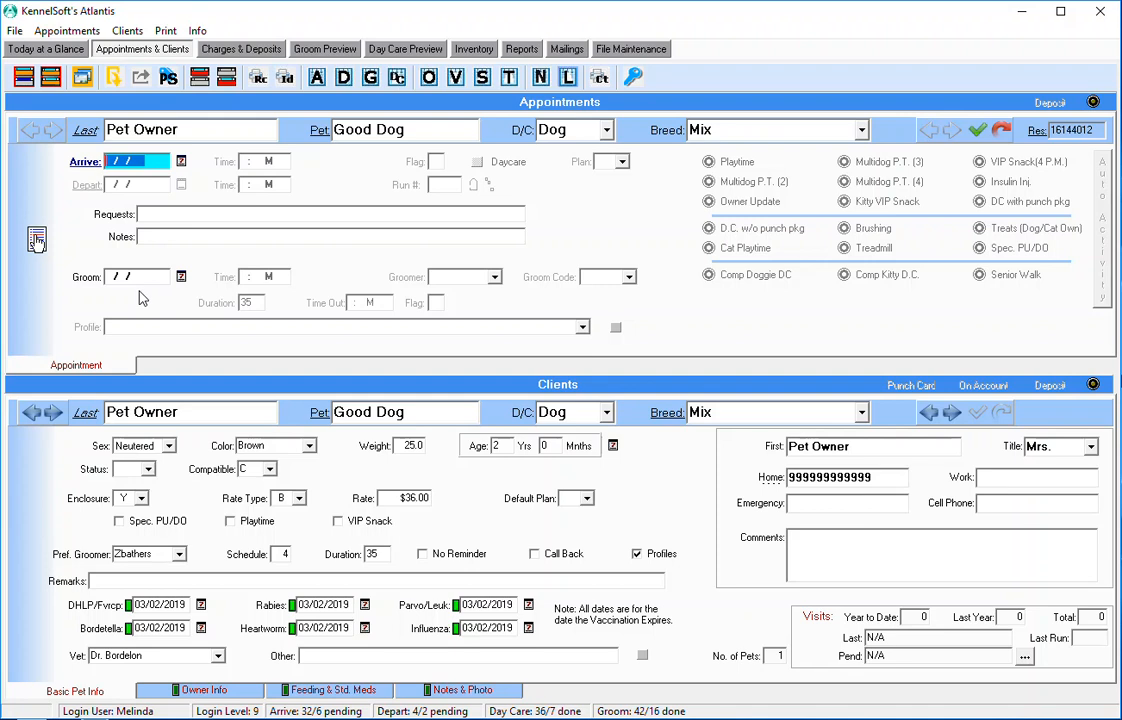
Check grooming schedule availability from 03/03/2018 through 03/06/2018 and settle on 03/05/2018.
left_click(37, 242)
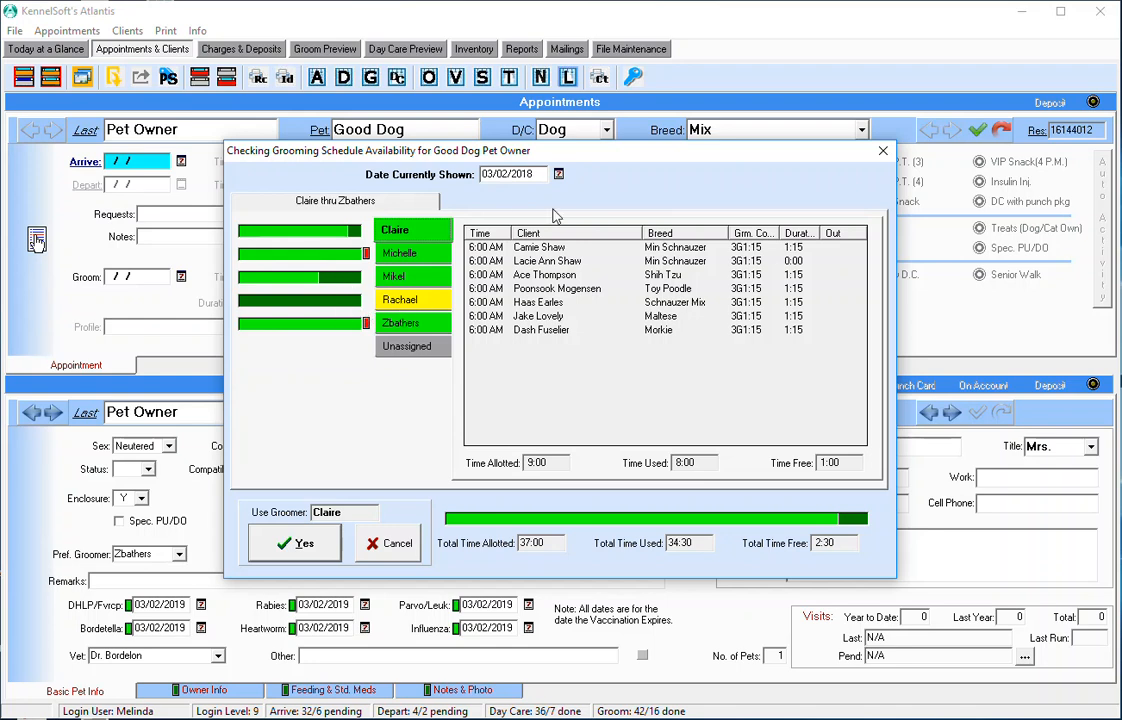
left_click(557, 175)
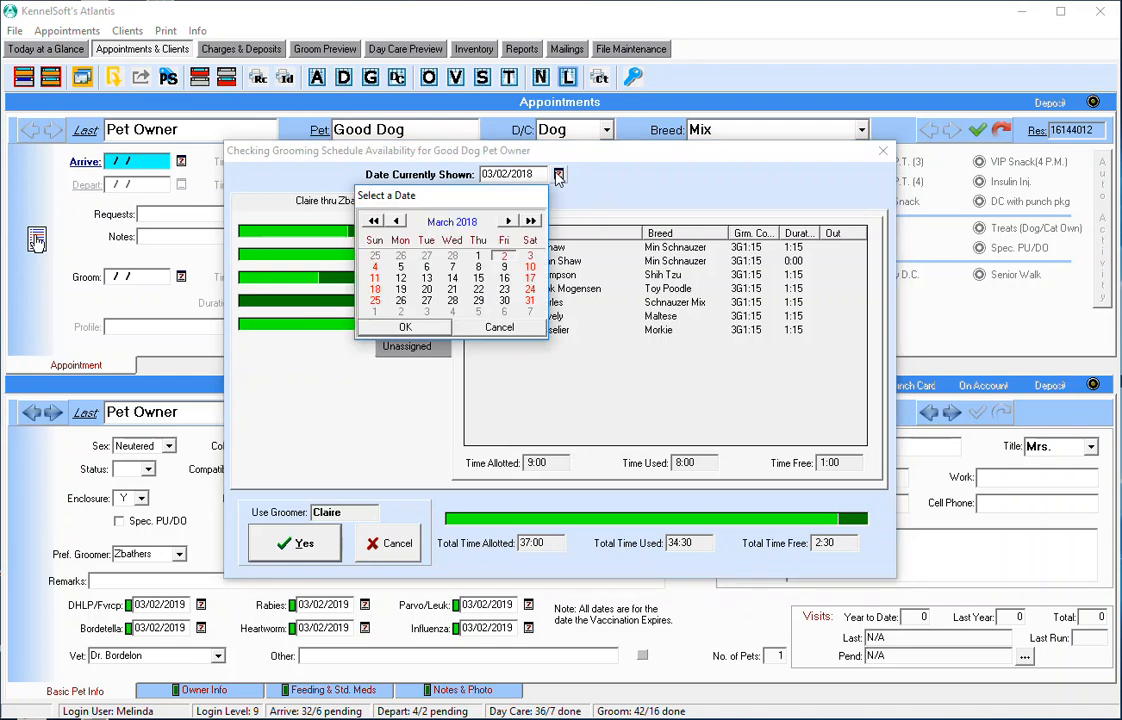
left_click(531, 258)
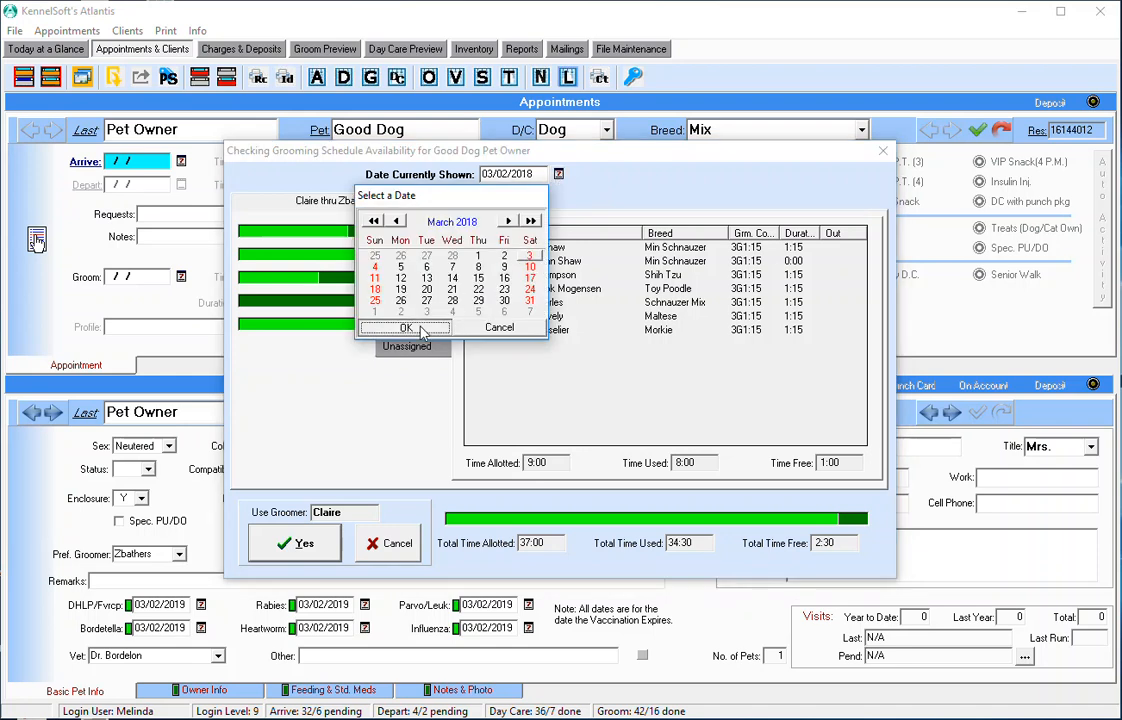
left_click(420, 329)
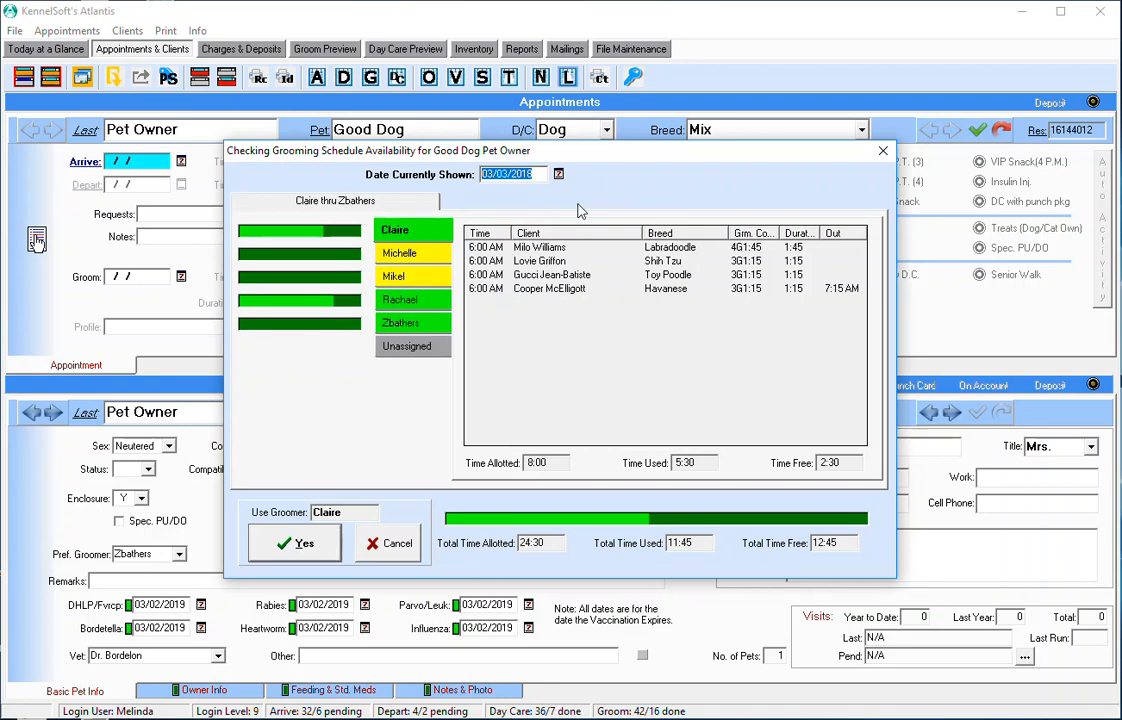
key("plus")
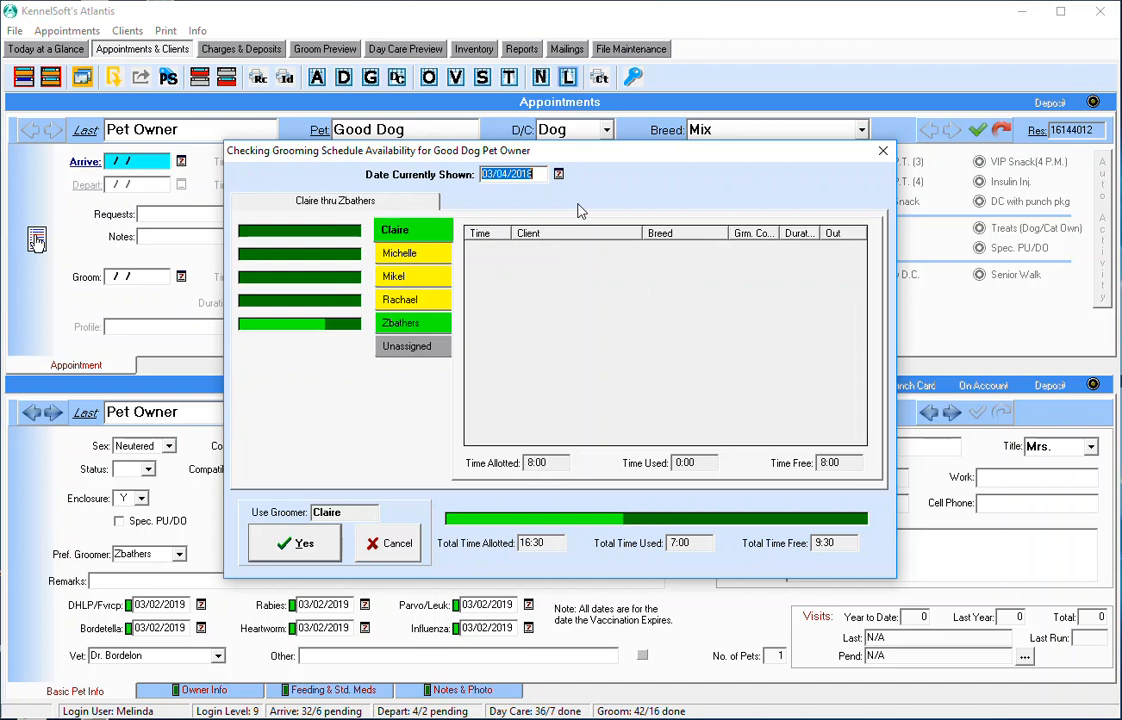
key("plus")
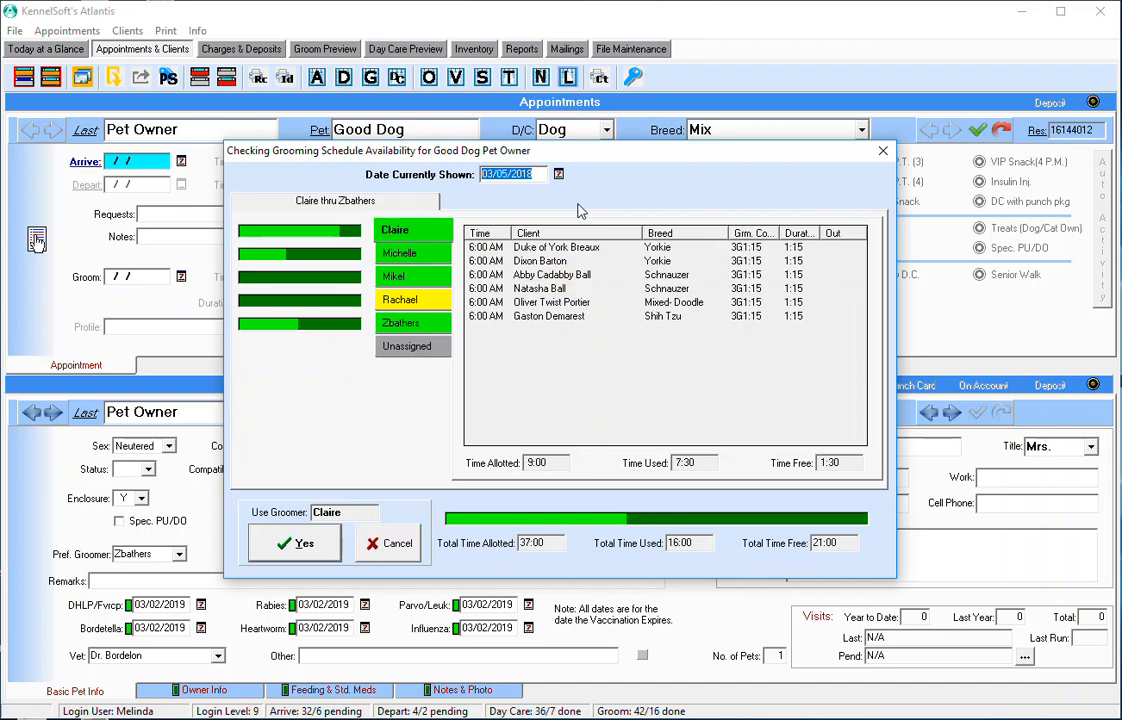
key("plus")
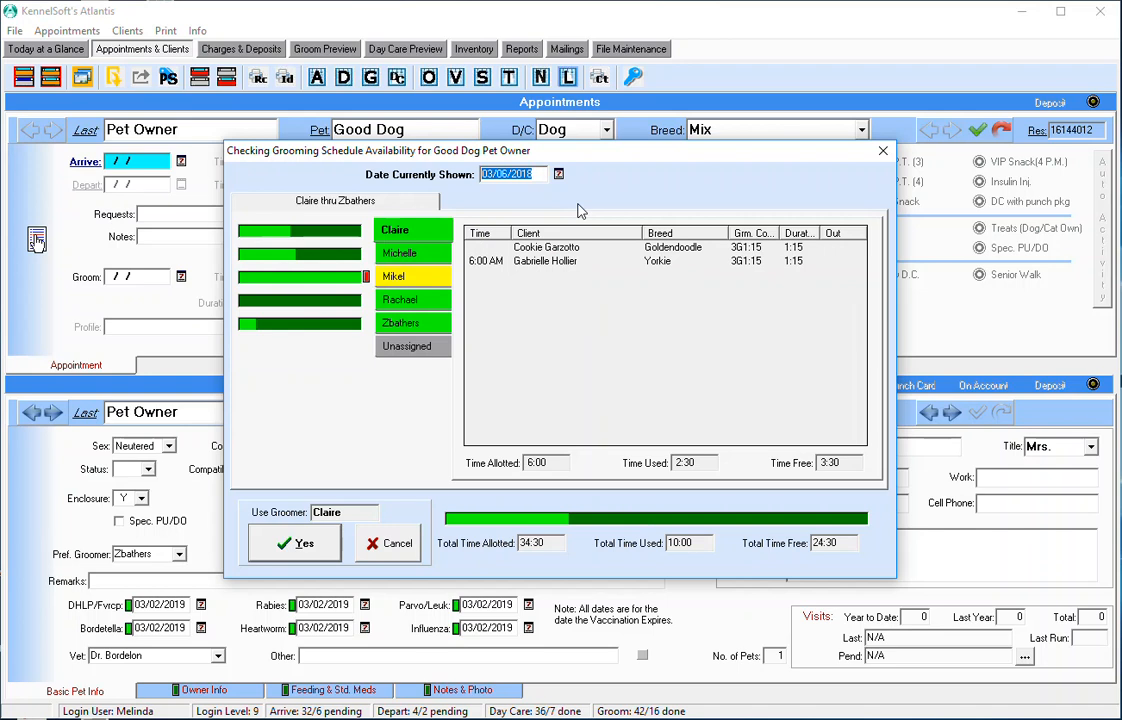
key("minus")
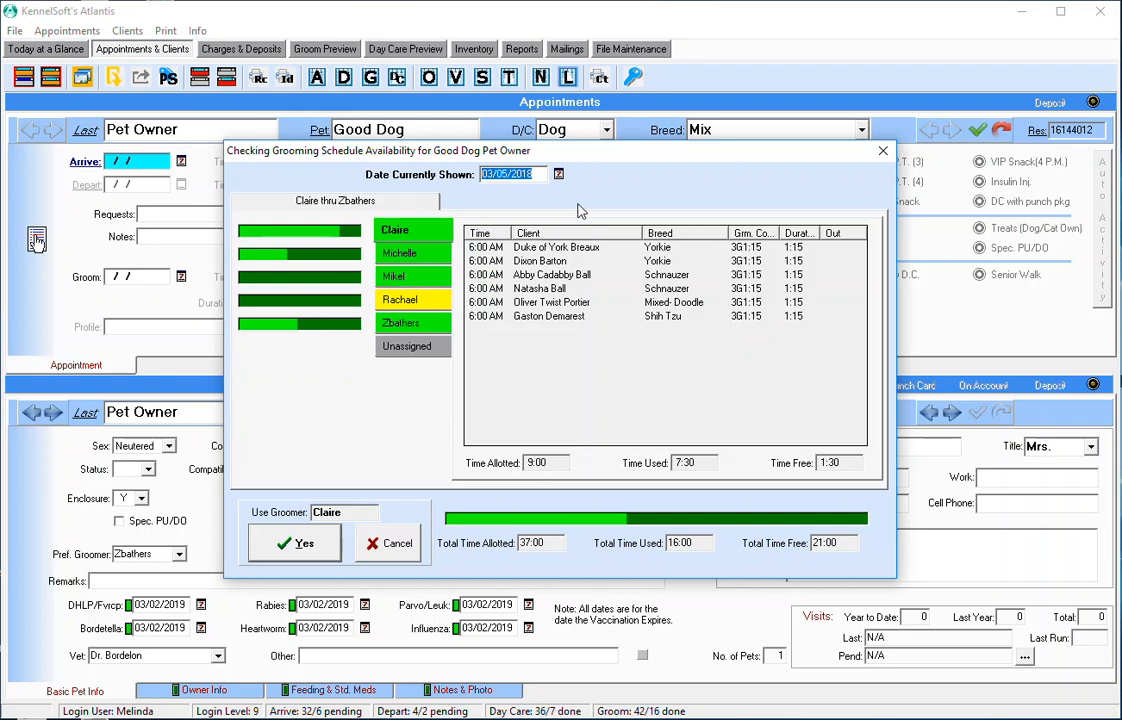
Compare the first three groomers' bookings for 03/05/2018 and assign the second listed groomer to the appointment.
left_click(403, 257)
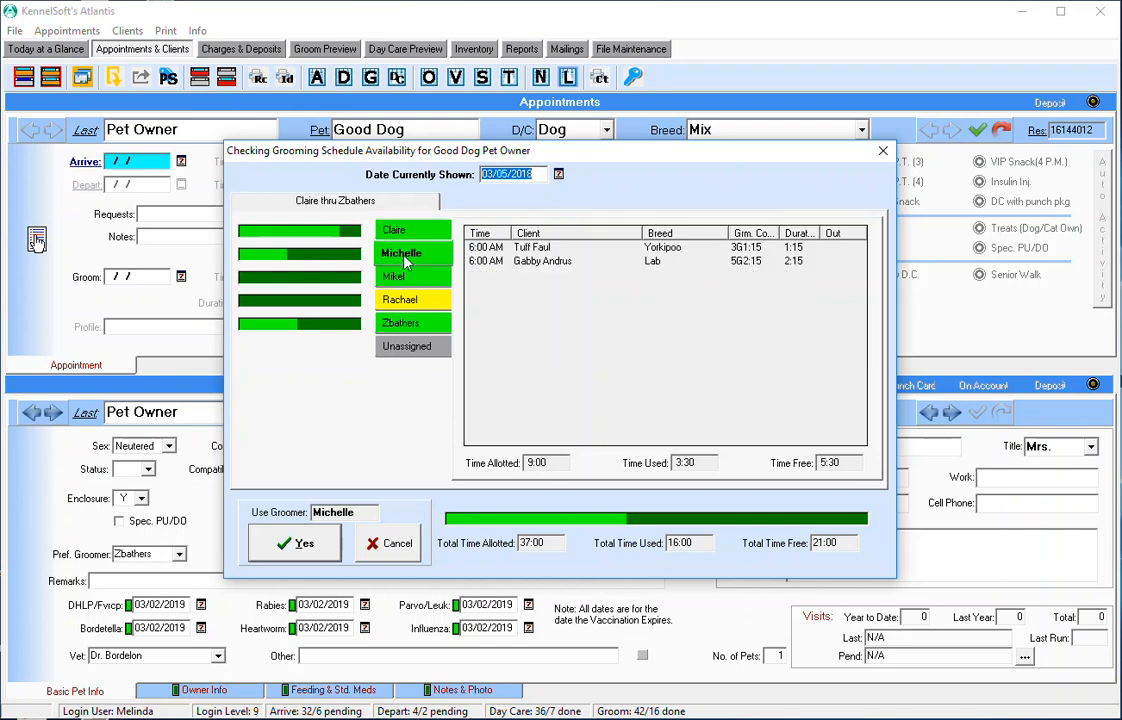
left_click(406, 279)
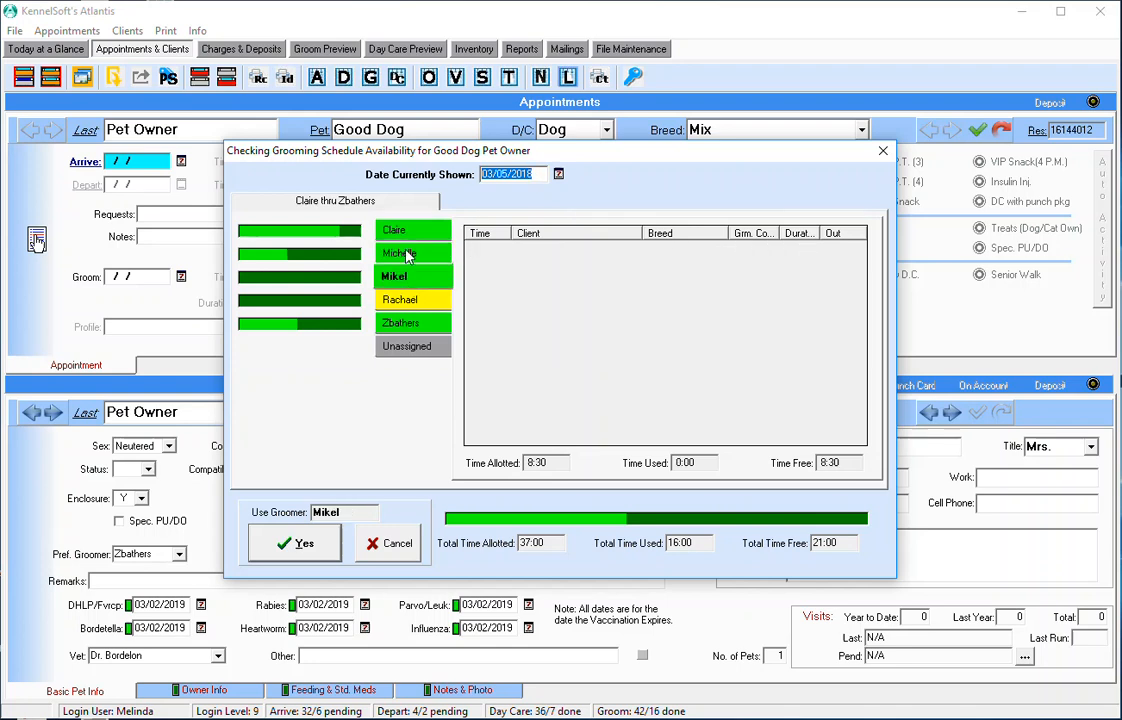
left_click(408, 255)
left_click(407, 231)
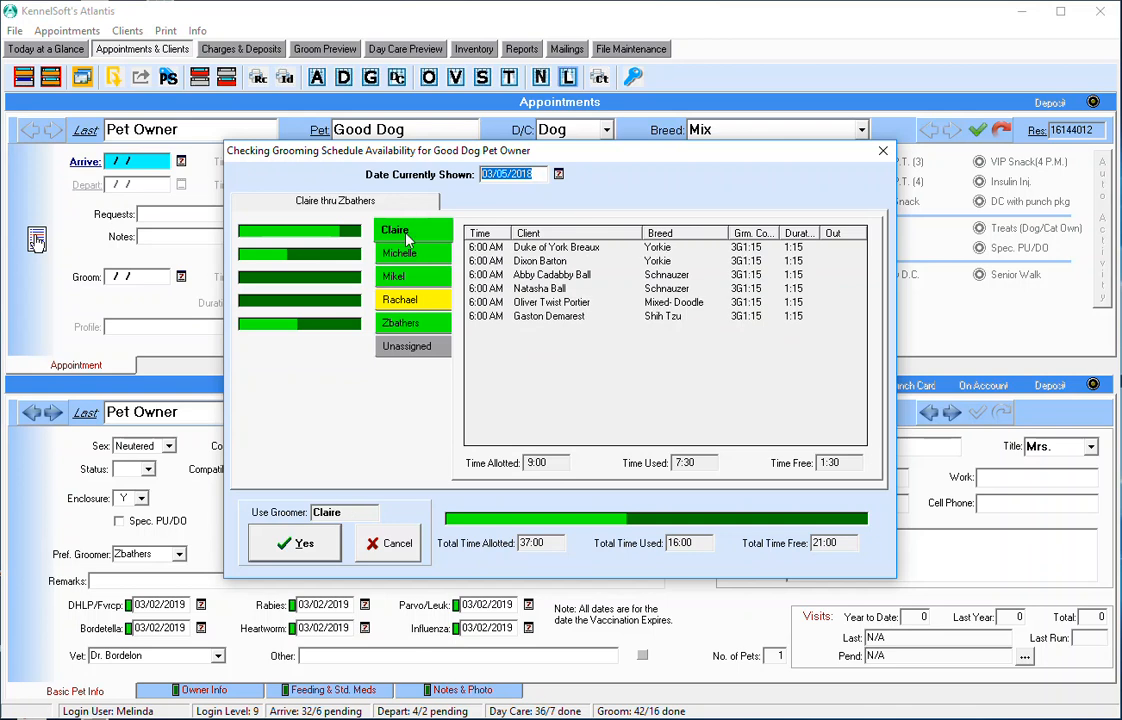
left_click(412, 255)
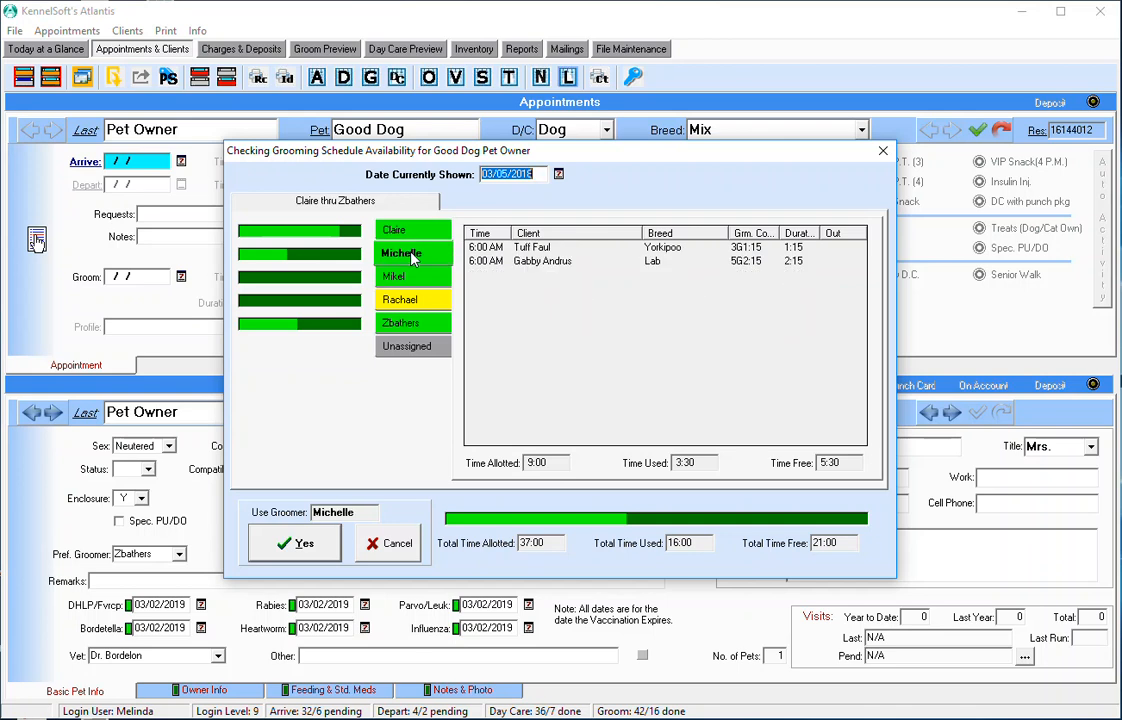
left_click(300, 544)
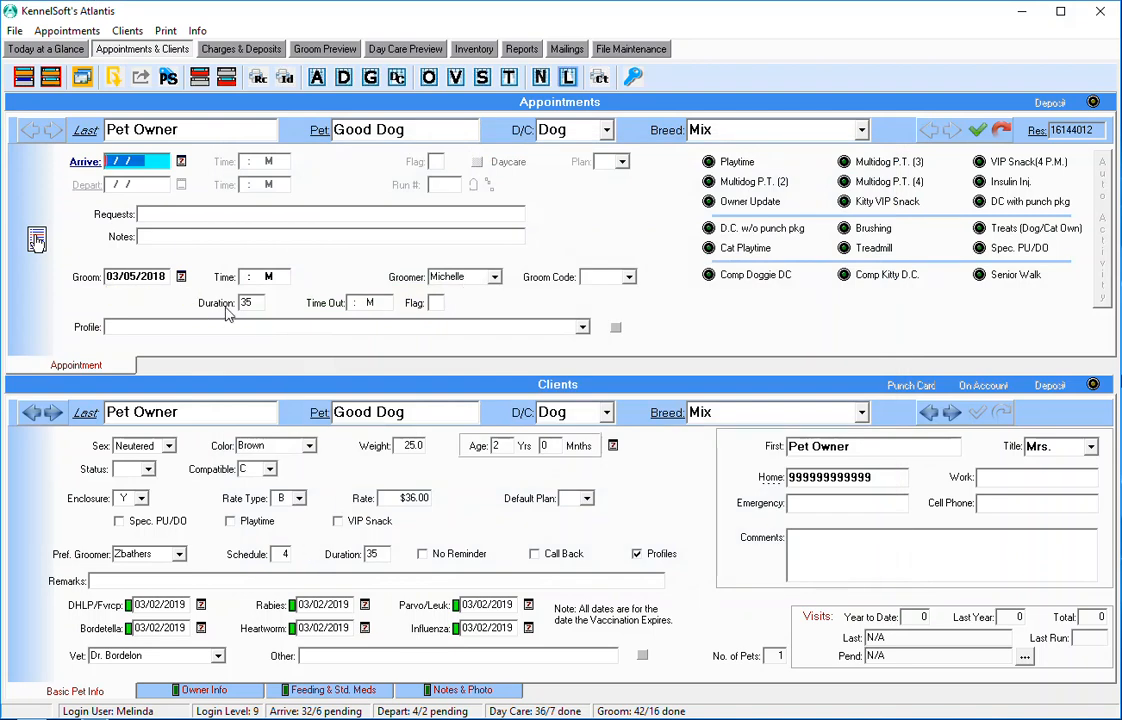
Set the appointment's grooming time to 4:16 PM.
left_click(247, 278)
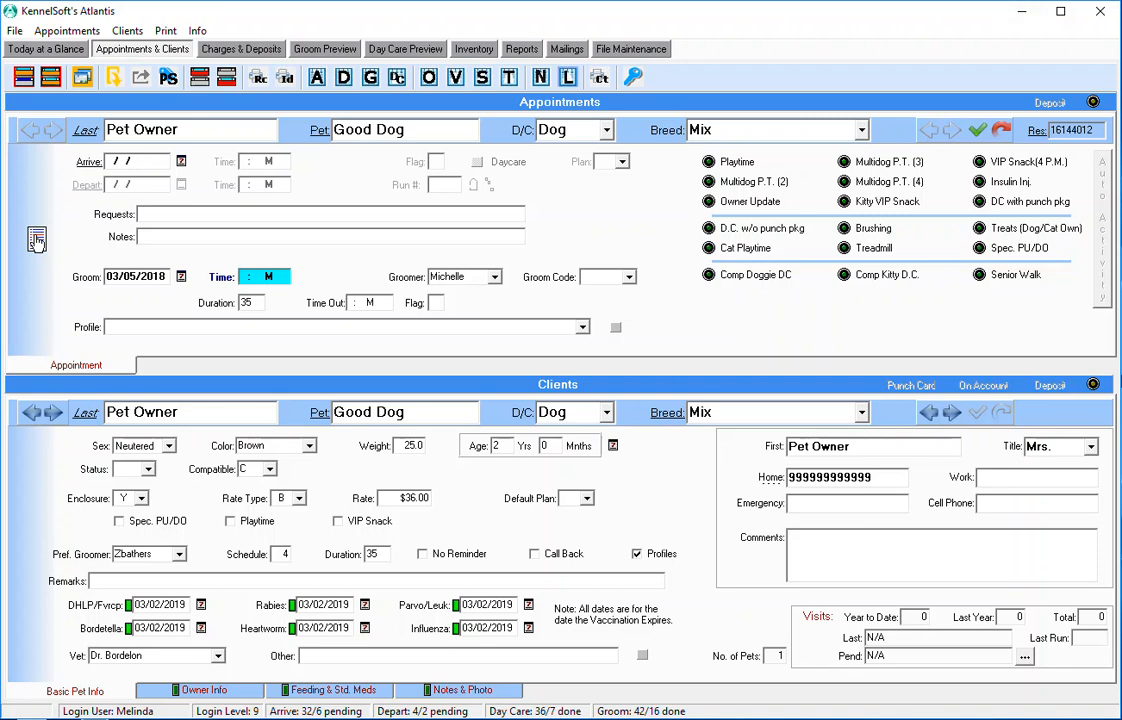
type("0600a")
key("BackSpace")
key("BackSpace")
key("BackSpace")
key("BackSpace")
key("BackSpace")
type("04:16 P")
Enter "sani" as the grooming profile and set the time out to 5:00 PM.
left_click(137, 327)
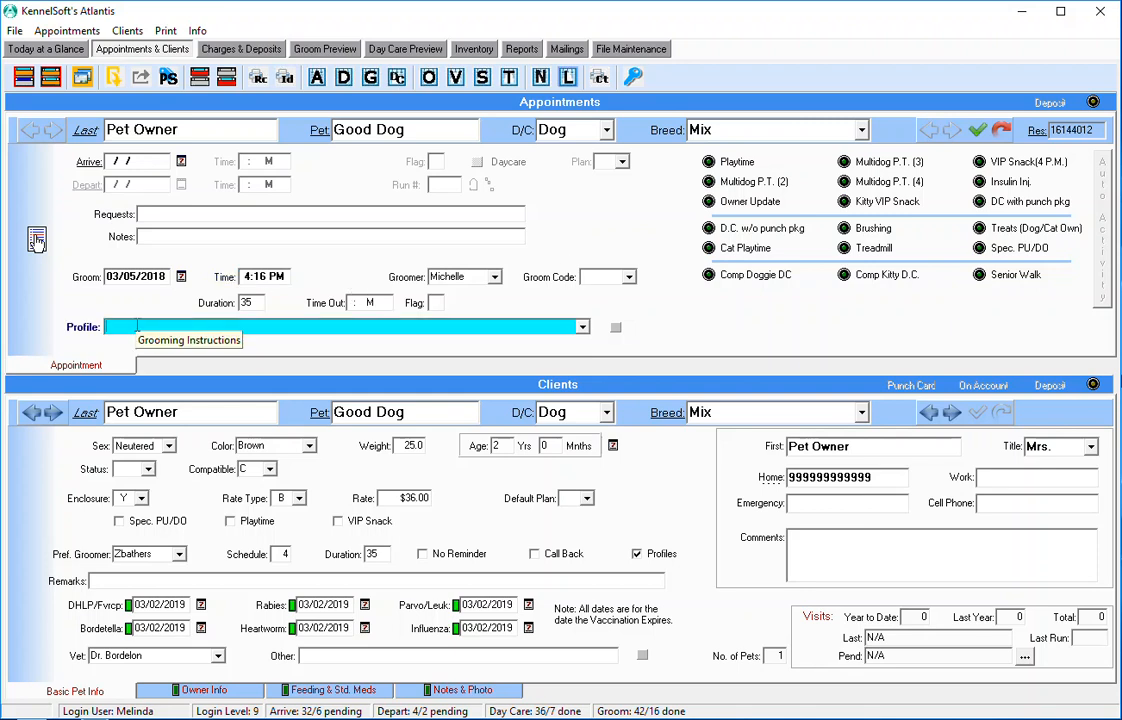
type("sani")
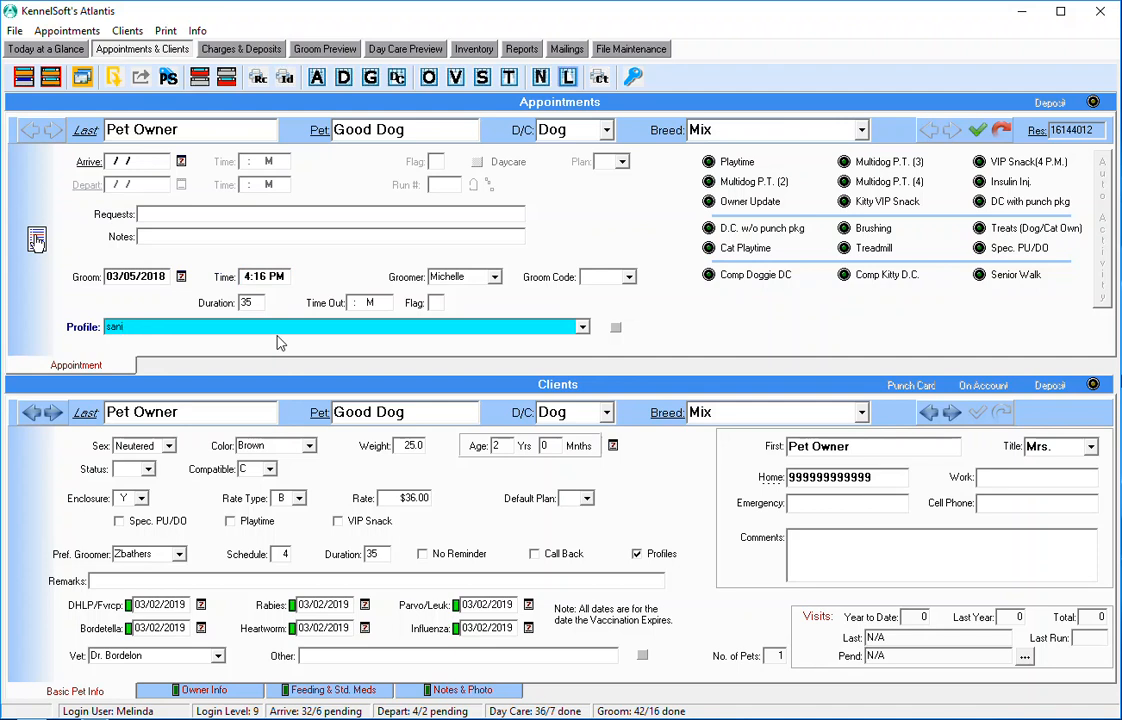
left_click(347, 304)
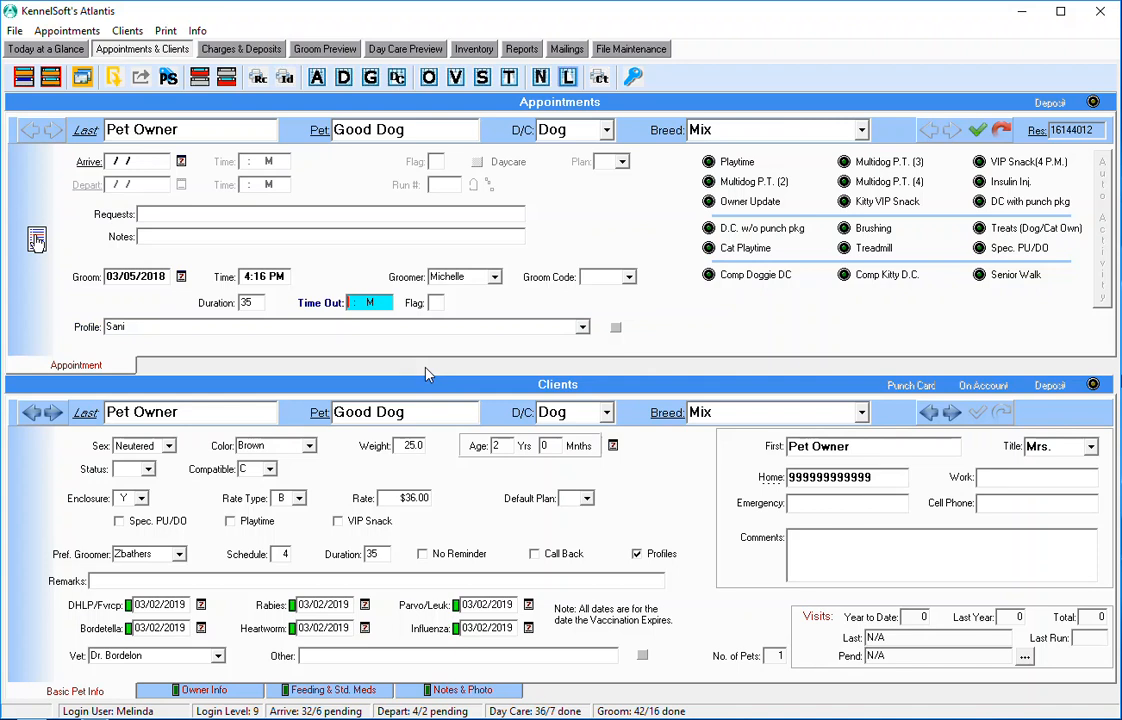
type("0500p")
Assign the Sanitary Trim groom code 1G-30M and save the new grooming appointment.
left_click(630, 278)
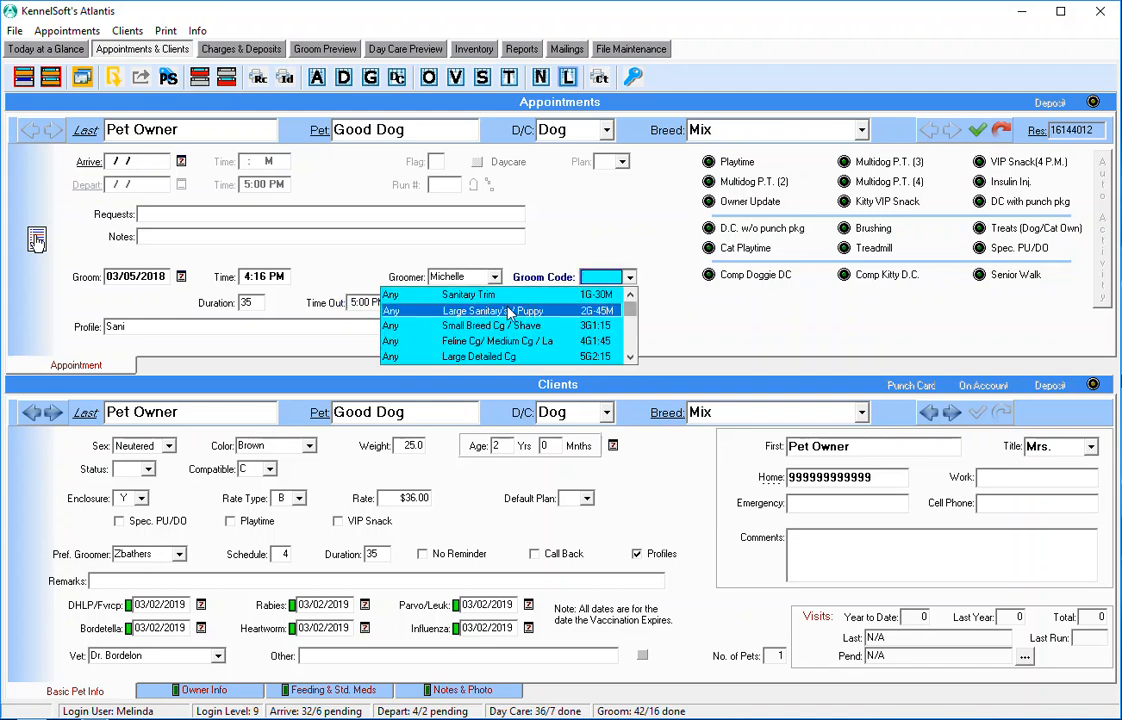
left_click(470, 295)
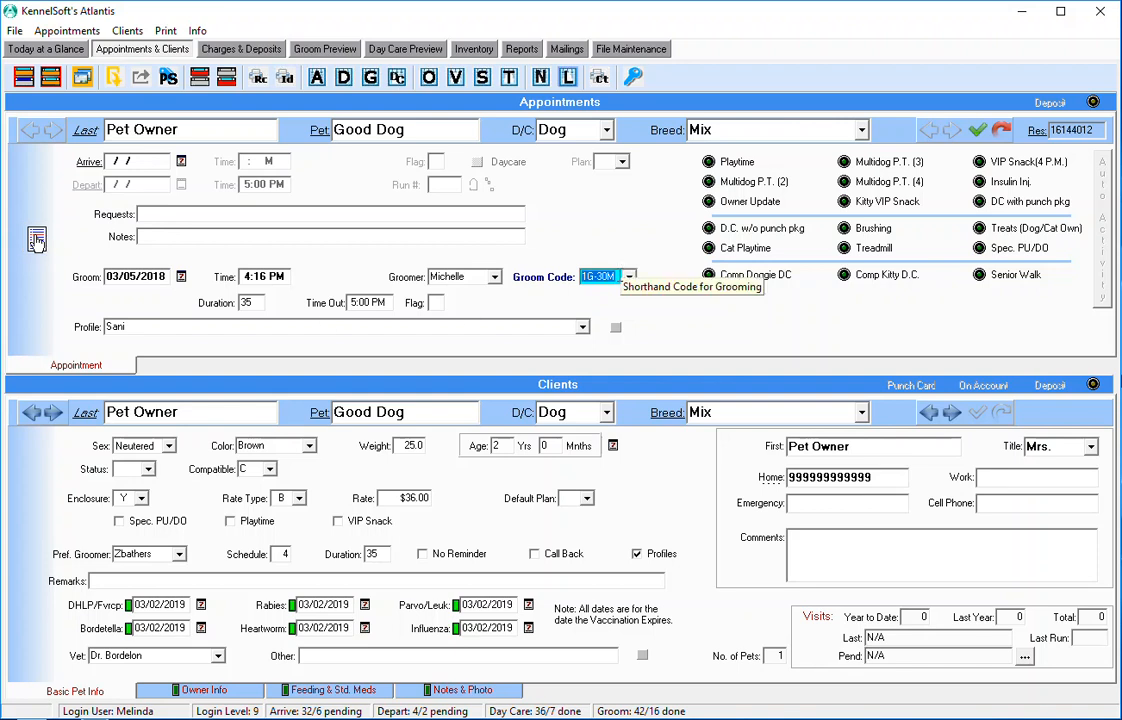
left_click(977, 132)
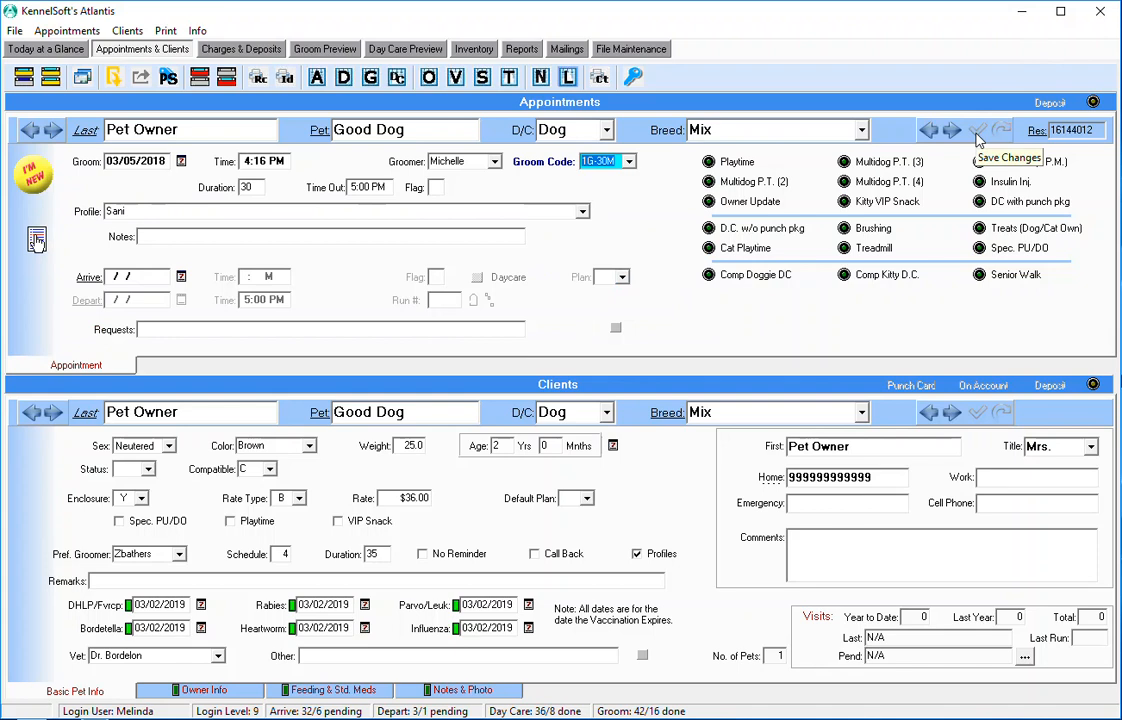